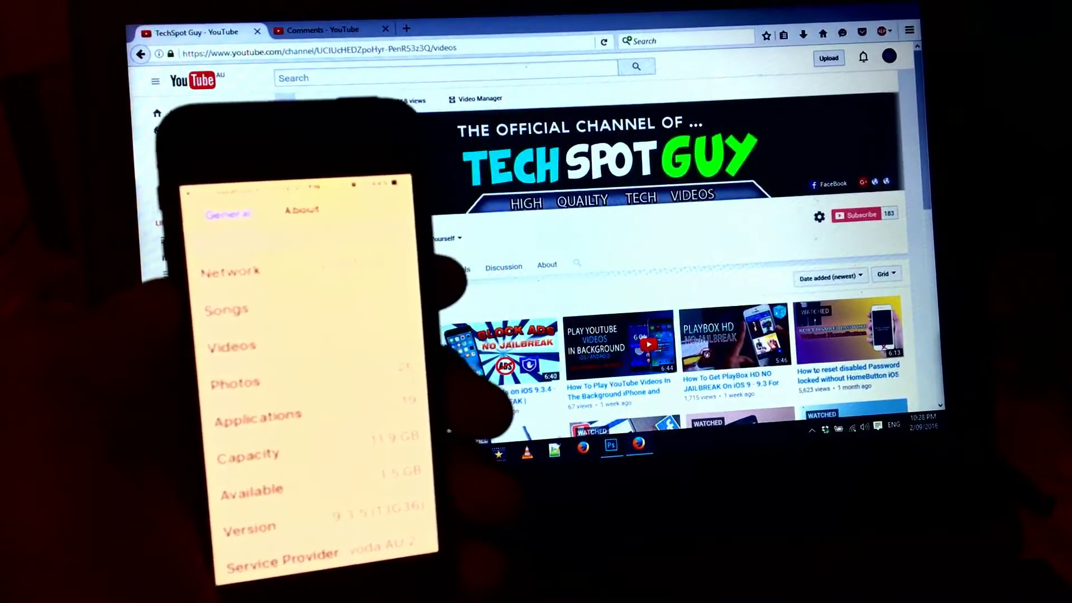
pyautogui.click(293, 29)
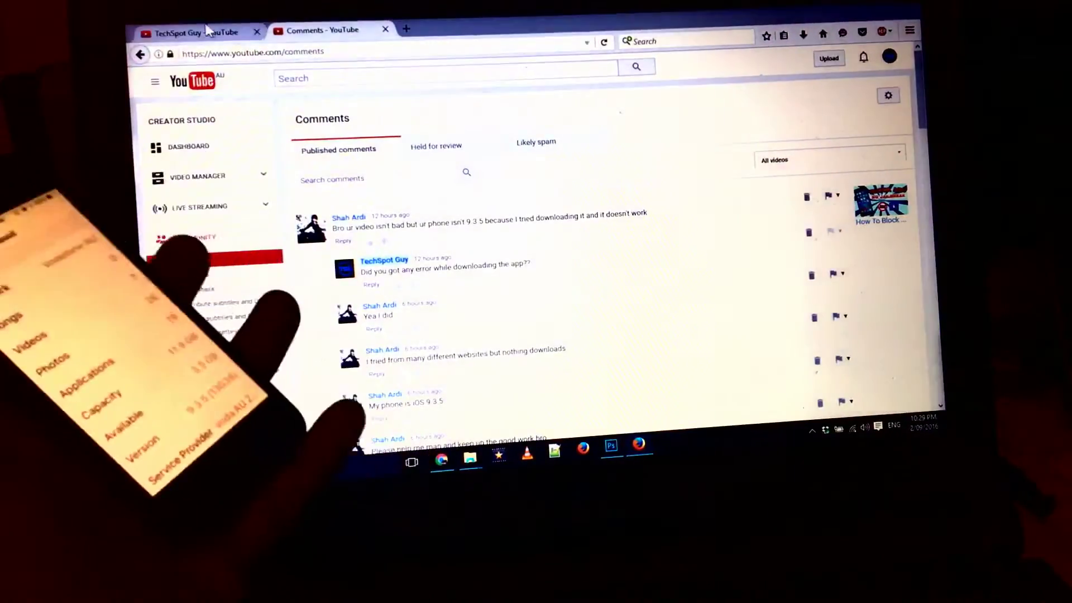
pyautogui.click(206, 31)
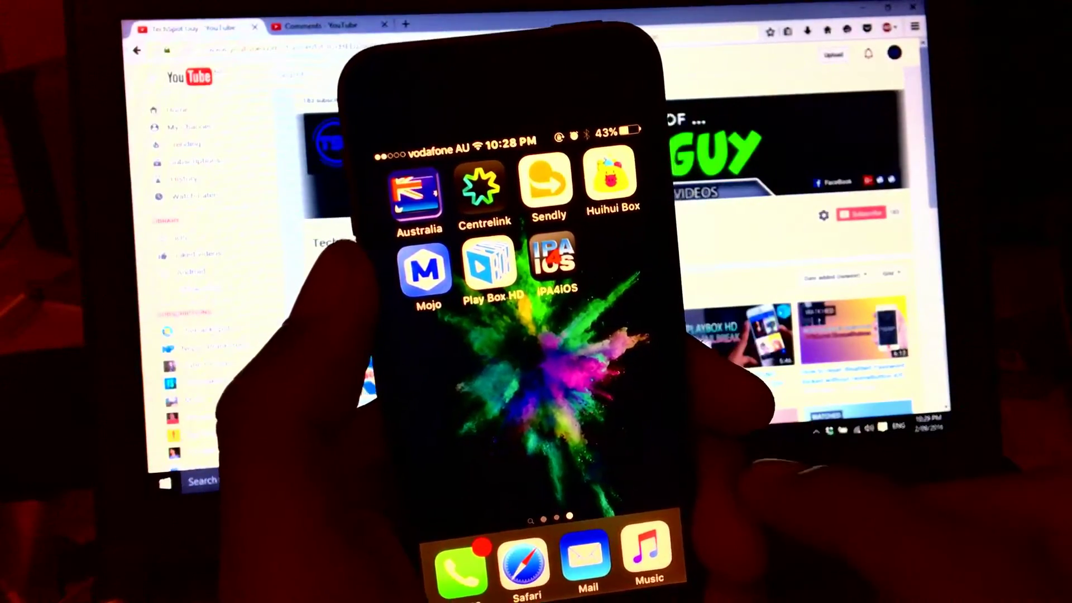
# - Install WeBlock from iPA4iOS and return home to watch its download
pyautogui.click(549, 258)
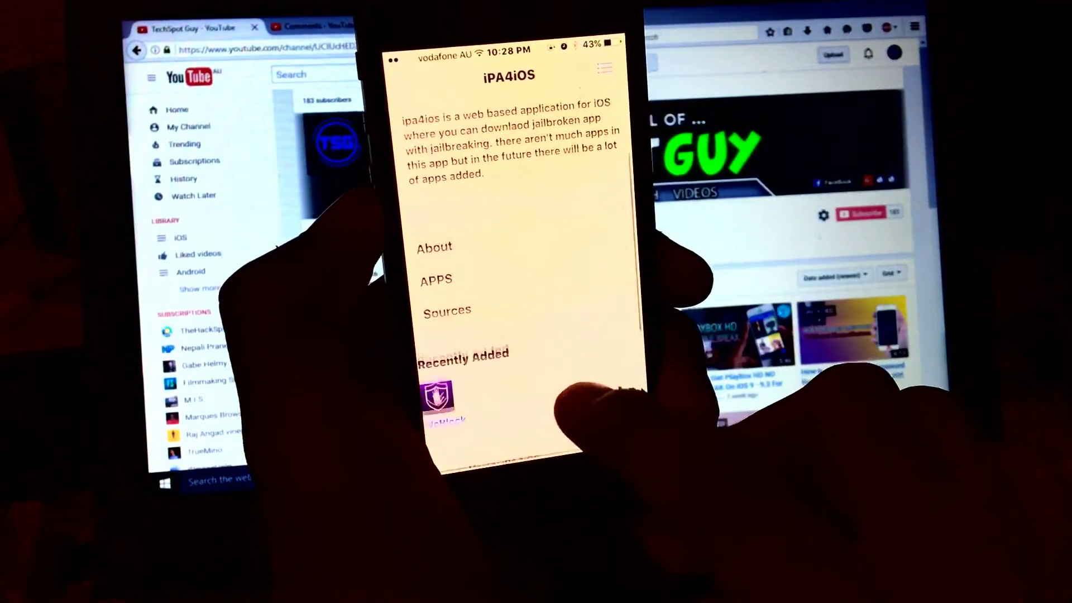
pyautogui.scroll(5, 519, 268)
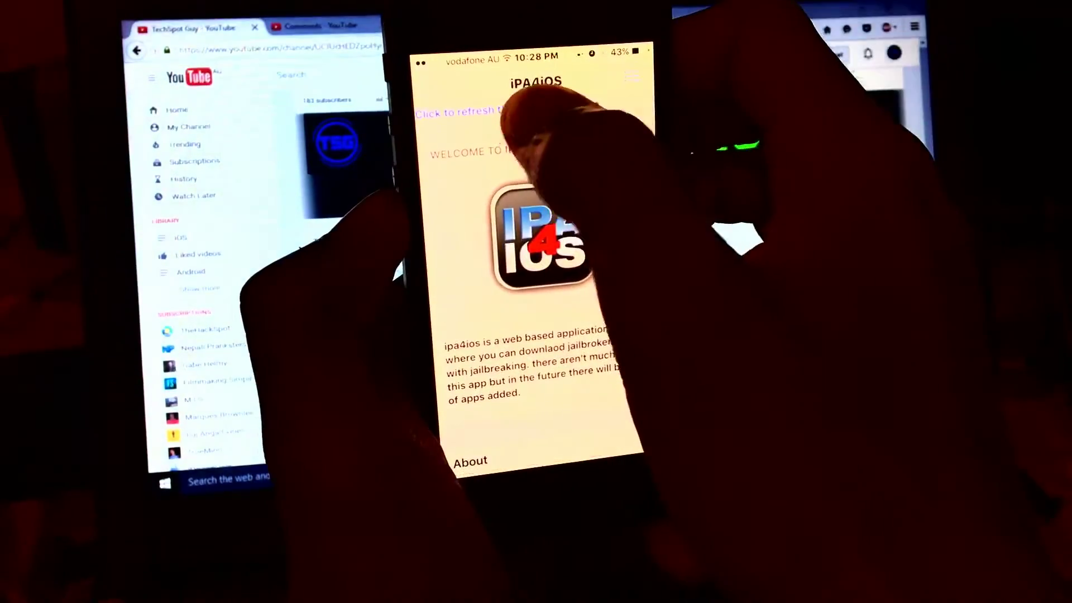
pyautogui.scroll(-3, 528, 277)
pyautogui.scroll(-2, 528, 277)
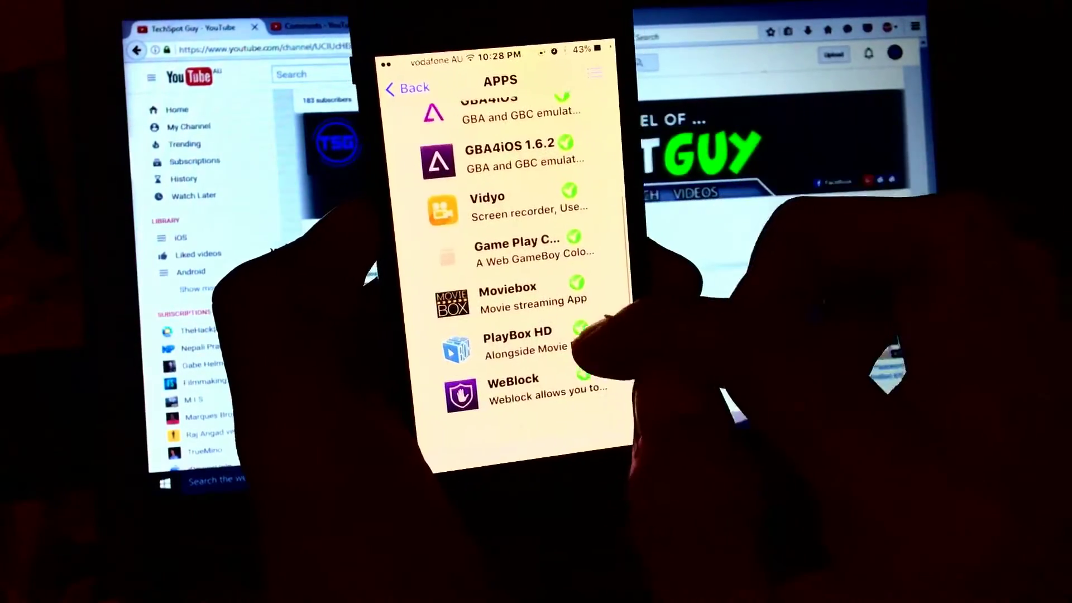
pyautogui.scroll(-1, 503, 252)
pyautogui.scroll(-1, 520, 251)
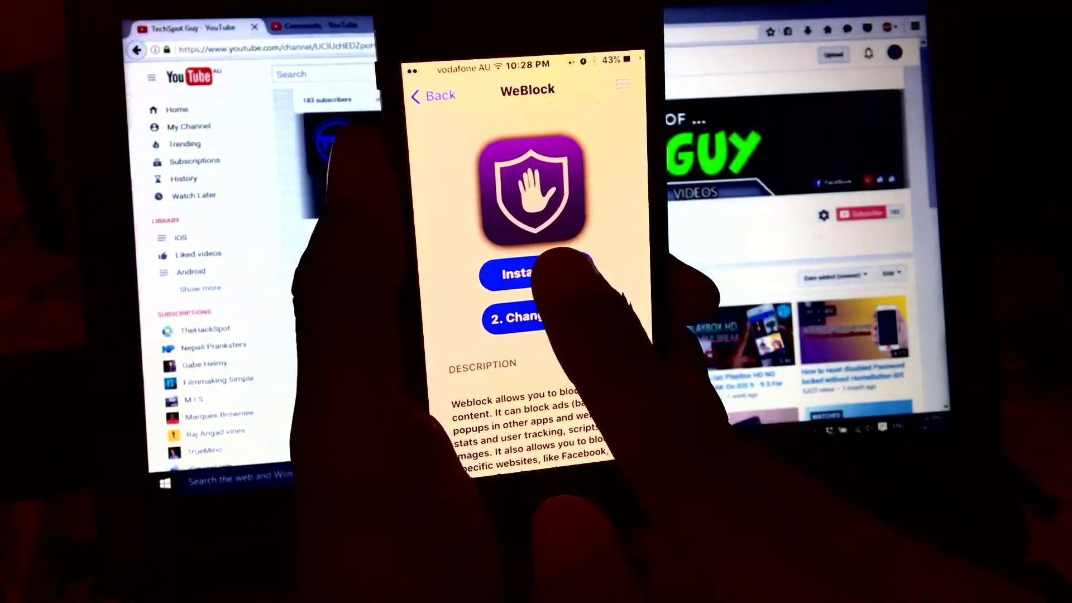
pyautogui.click(536, 266)
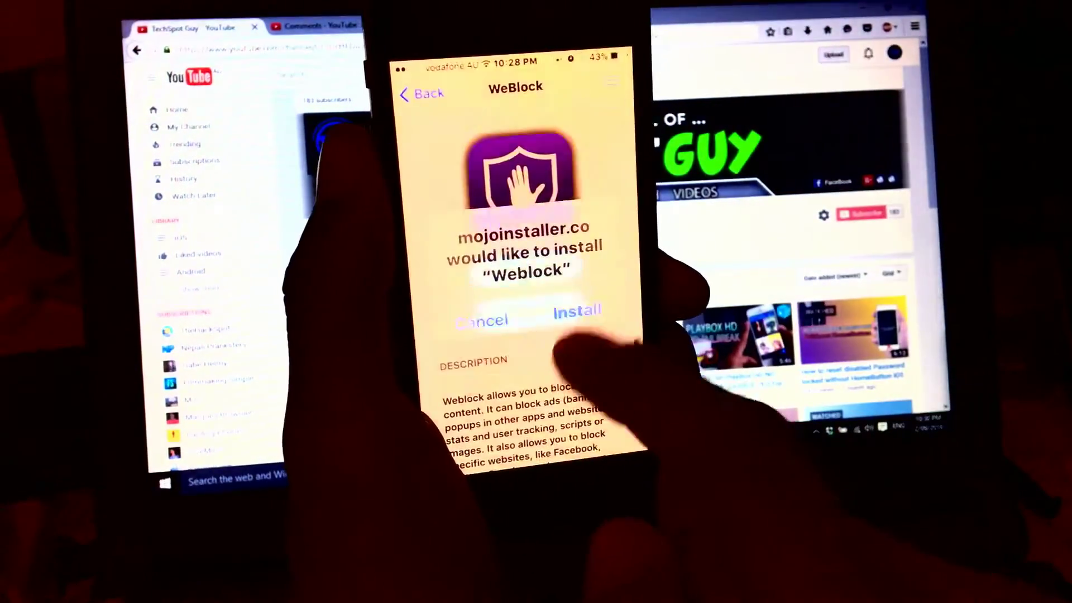
pyautogui.click(576, 311)
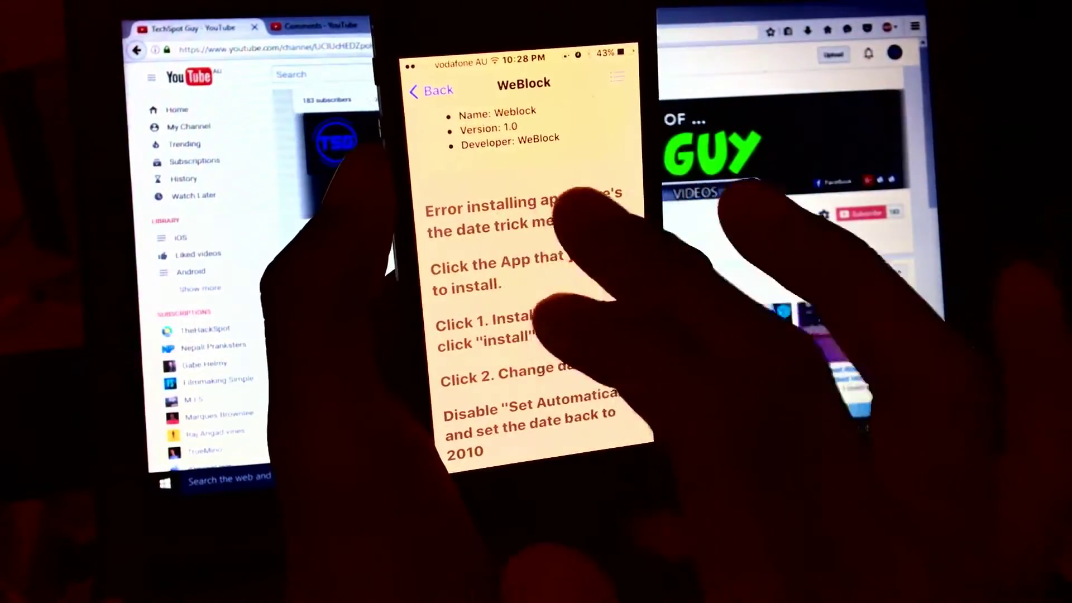
pyautogui.scroll(10, 528, 276)
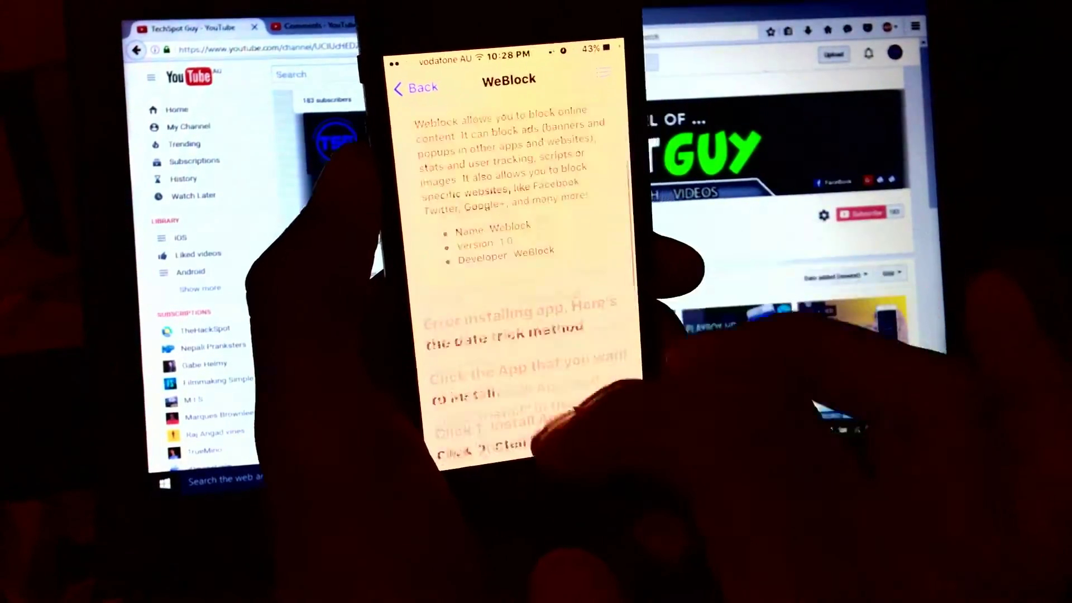
pyautogui.click(519, 258)
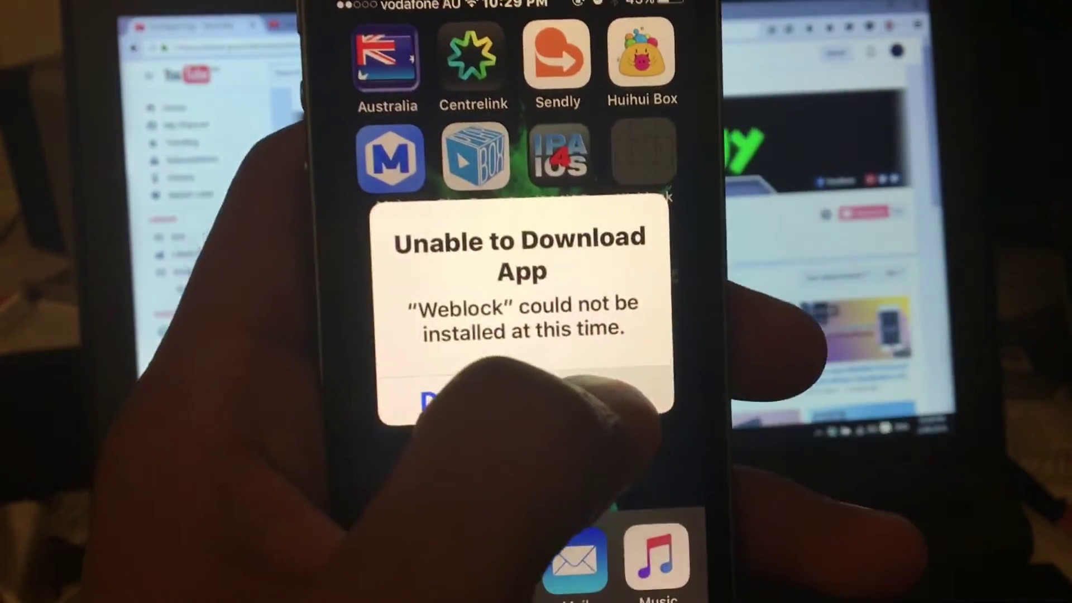
# - Dismiss the failed-download alert and open the General settings list
pyautogui.click(468, 433)
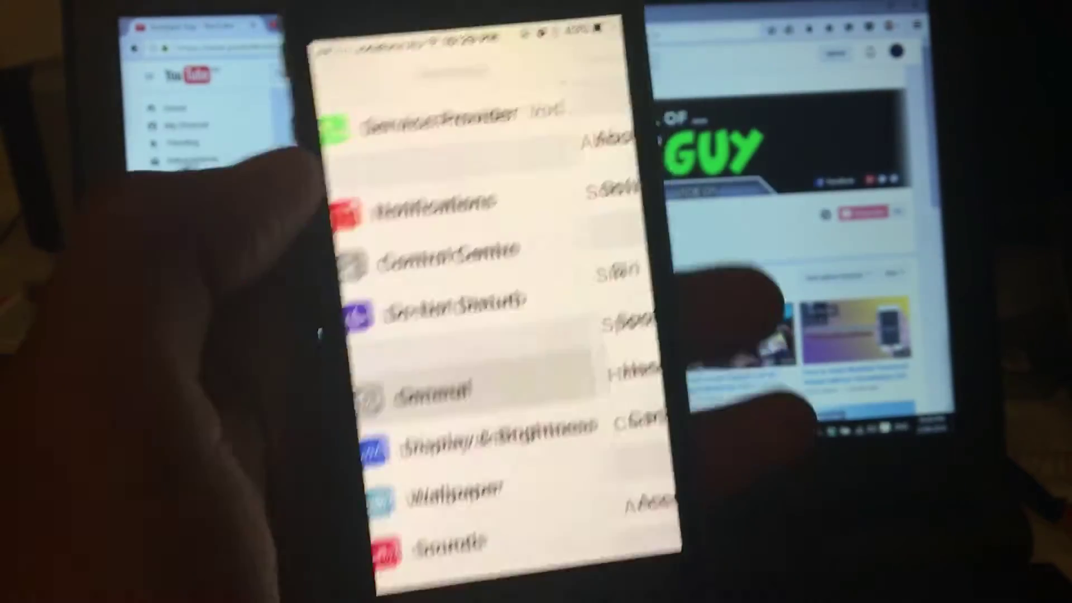
pyautogui.click(481, 301)
pyautogui.scroll(-5, 536, 335)
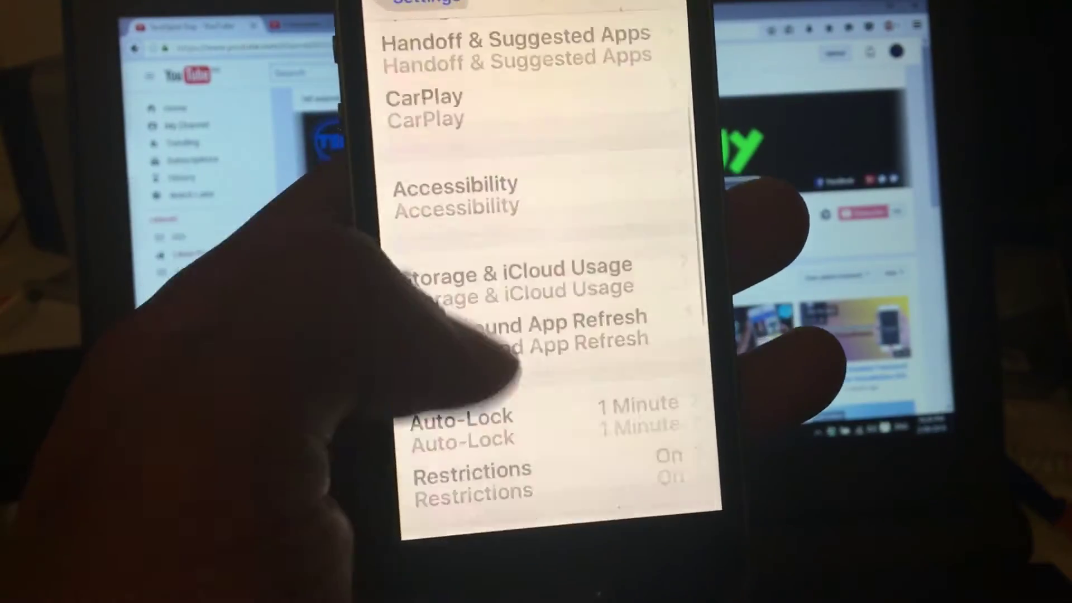
pyautogui.click(482, 331)
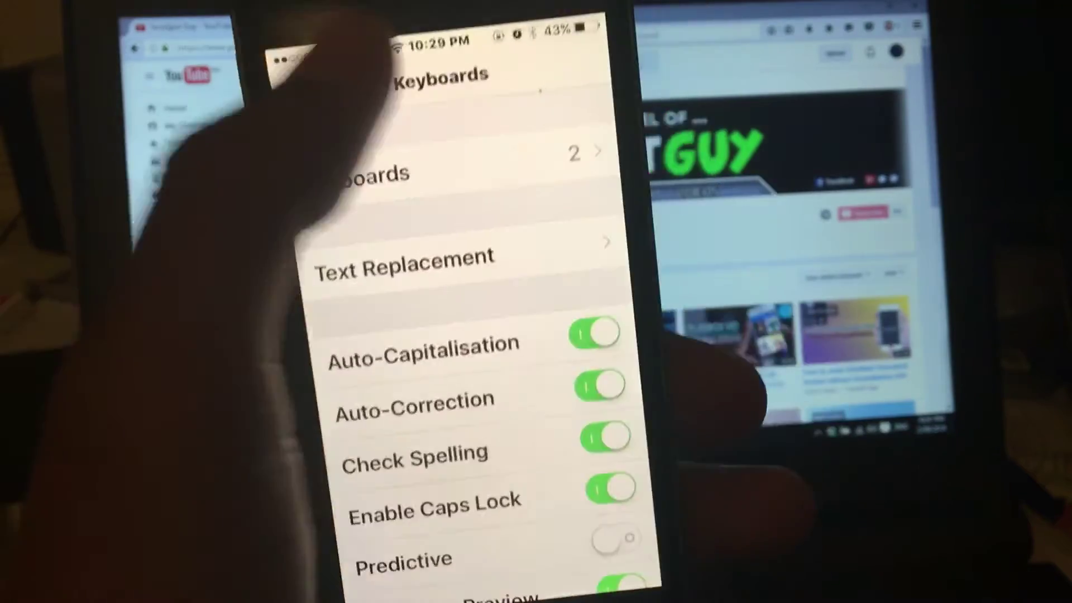
pyautogui.click(377, 50)
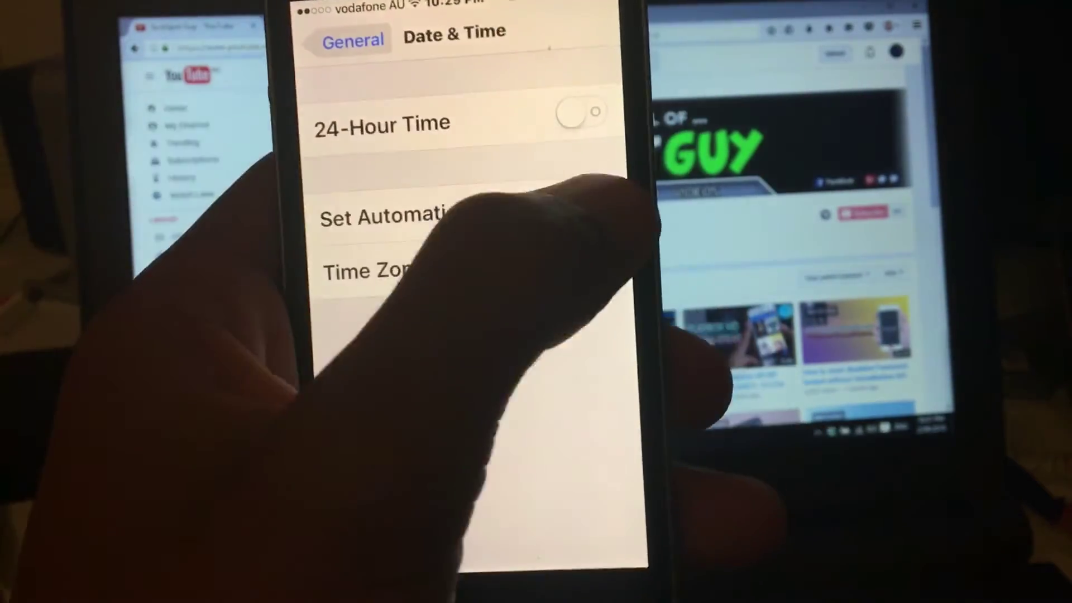
# - Turn off automatic Date & Time and roll the date back to 19 Apr
pyautogui.click(601, 218)
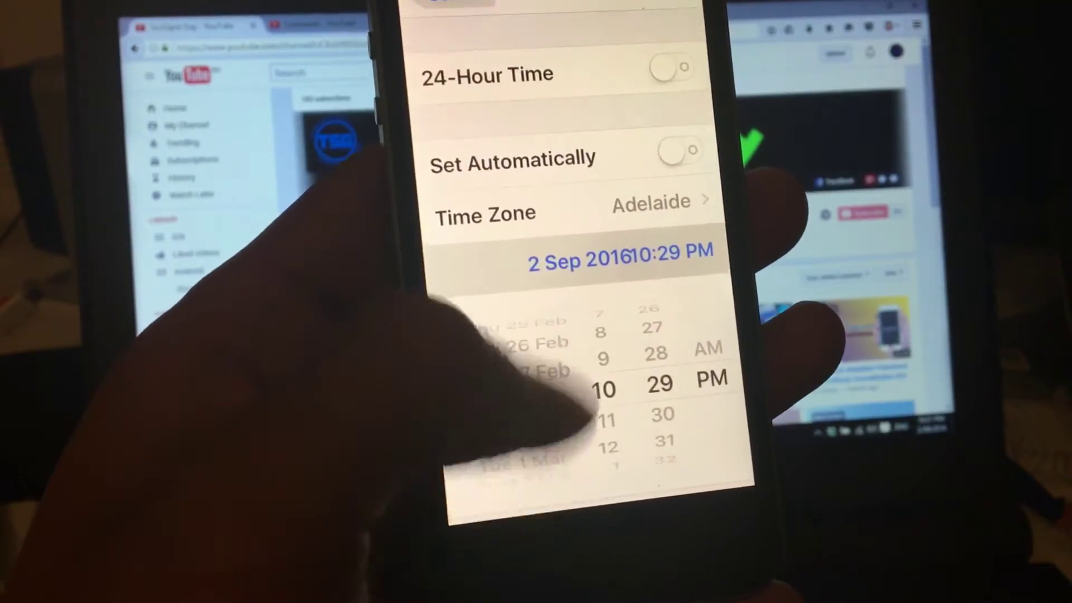
pyautogui.moveTo(536, 393); pyautogui.dragTo(537, 453)
pyautogui.click(482, 5)
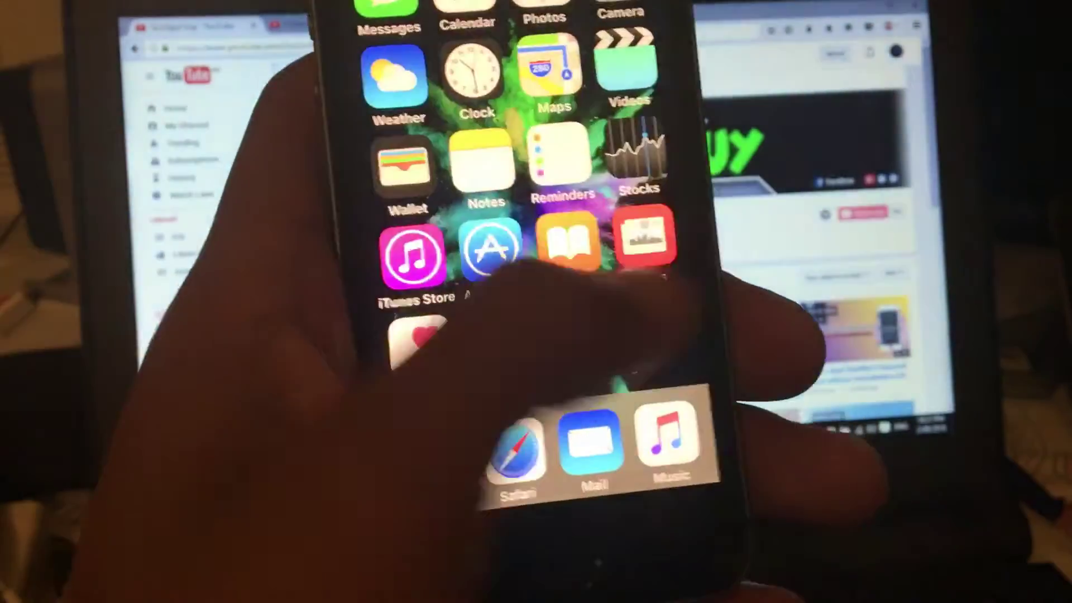
pyautogui.moveTo(636, 251); pyautogui.dragTo(403, 251)
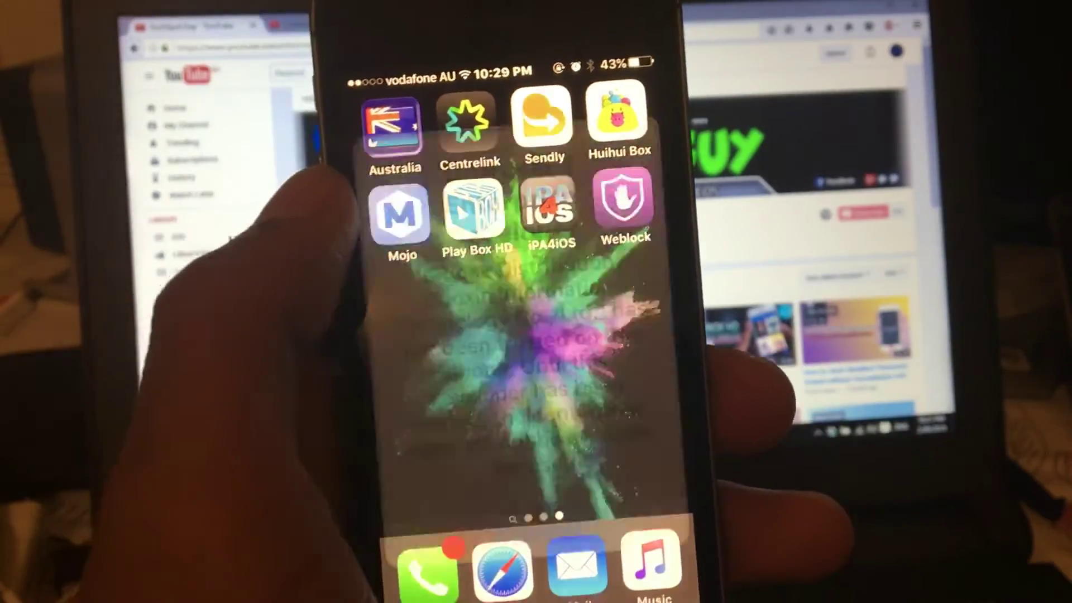
# - Launch Weblock, dismiss the untrusted-developer warning, and return to General settings
pyautogui.click(352, 239)
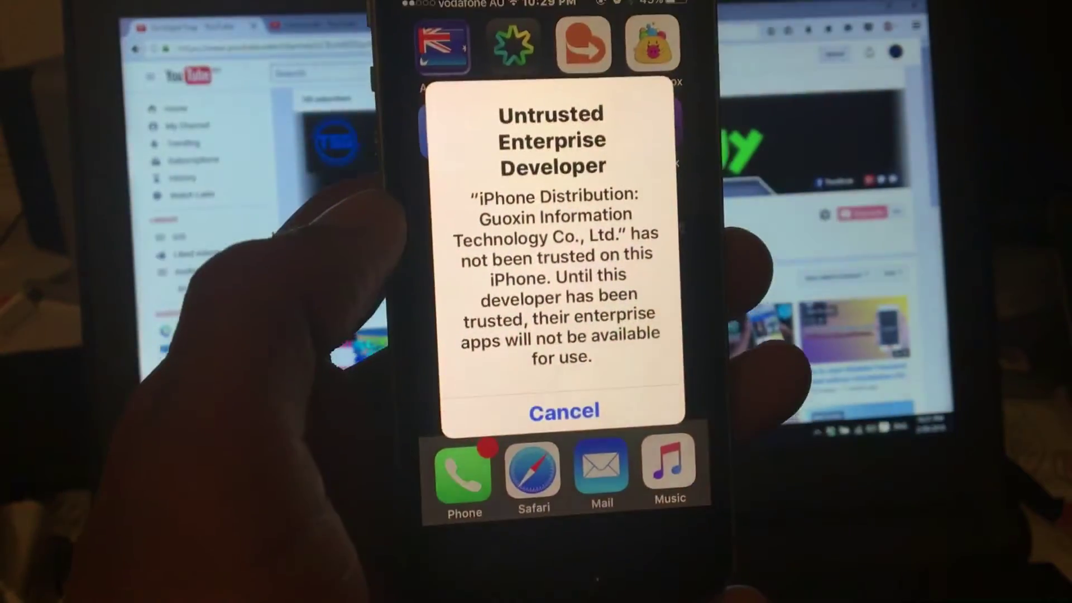
pyautogui.click(572, 412)
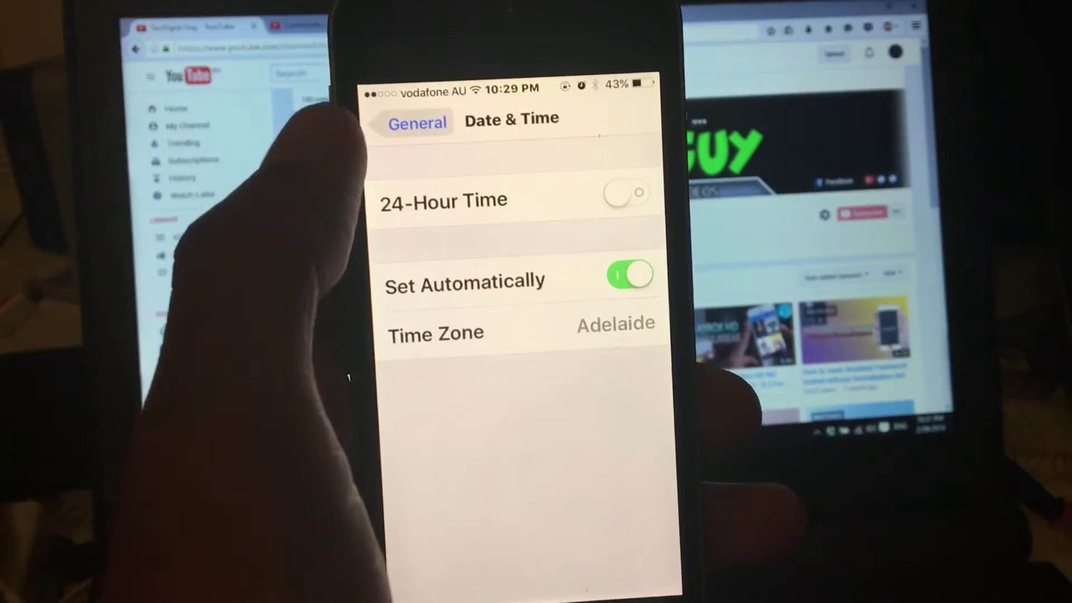
pyautogui.click(419, 114)
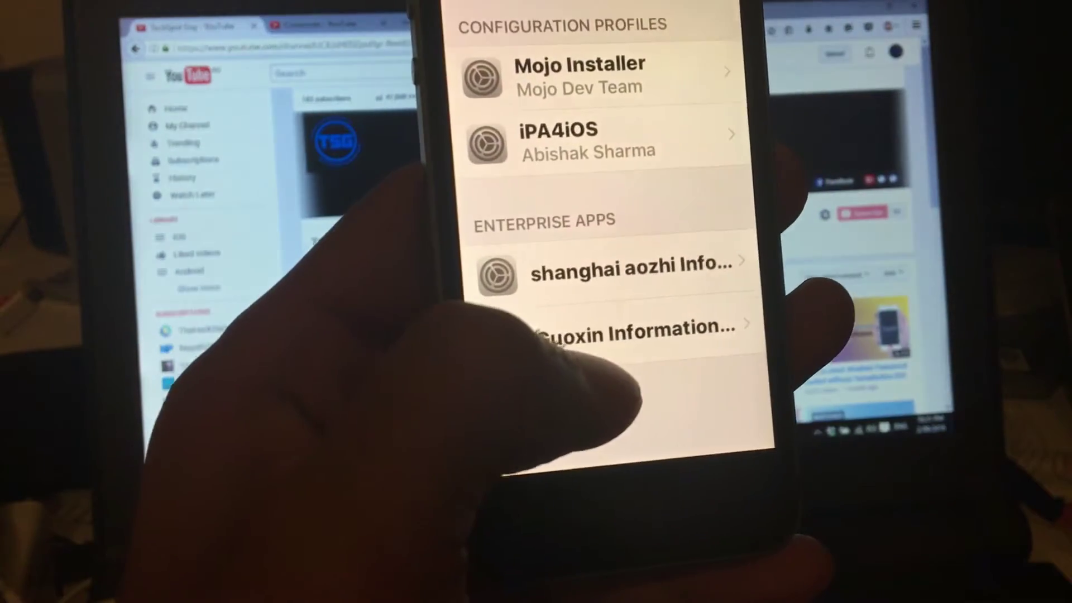
# - Trust the Guoxin enterprise developer, then relaunch Weblock from the home screen
pyautogui.click(616, 331)
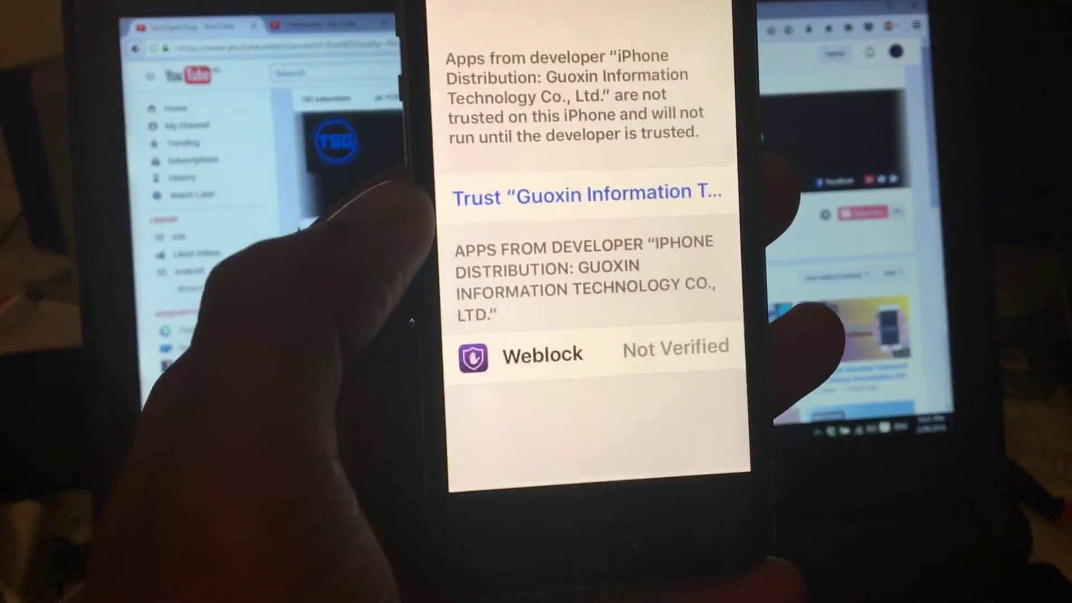
pyautogui.click(477, 195)
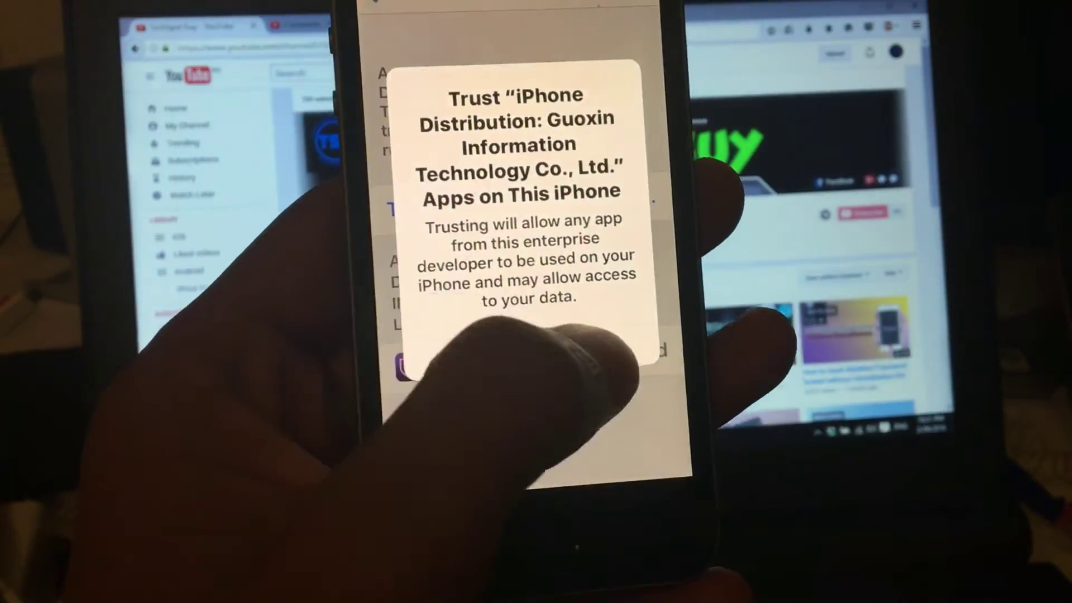
pyautogui.click(599, 350)
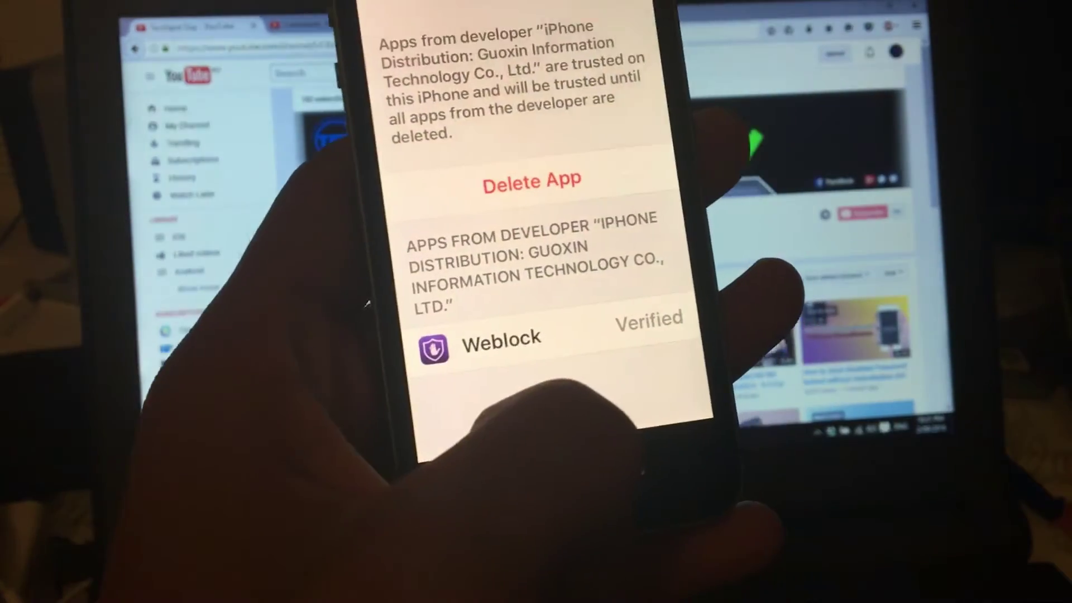
pyautogui.press('super')
pyautogui.moveTo(637, 318); pyautogui.dragTo(403, 318)
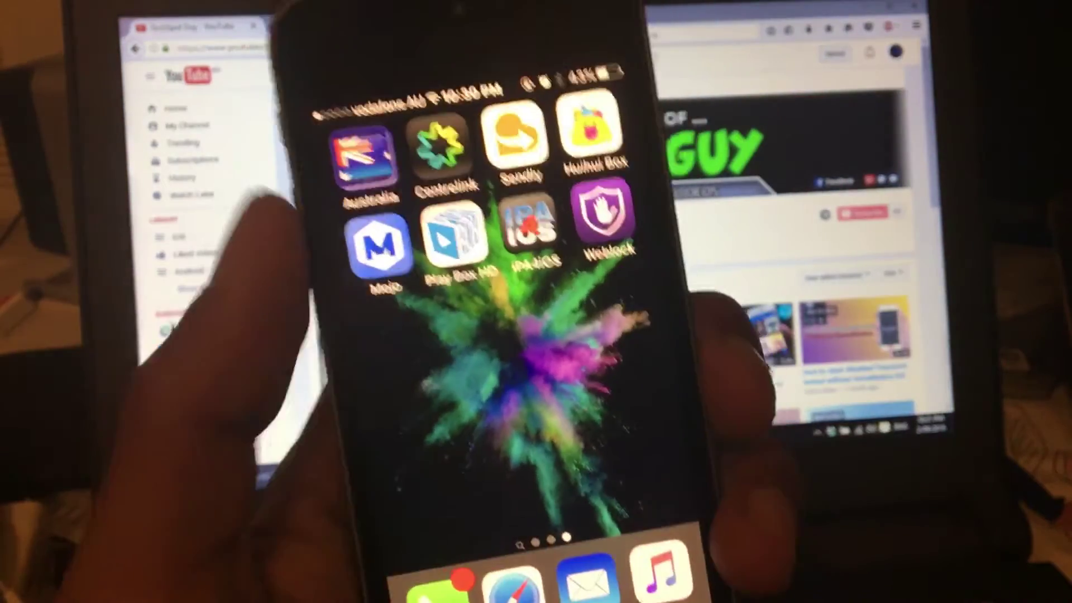
pyautogui.click(618, 164)
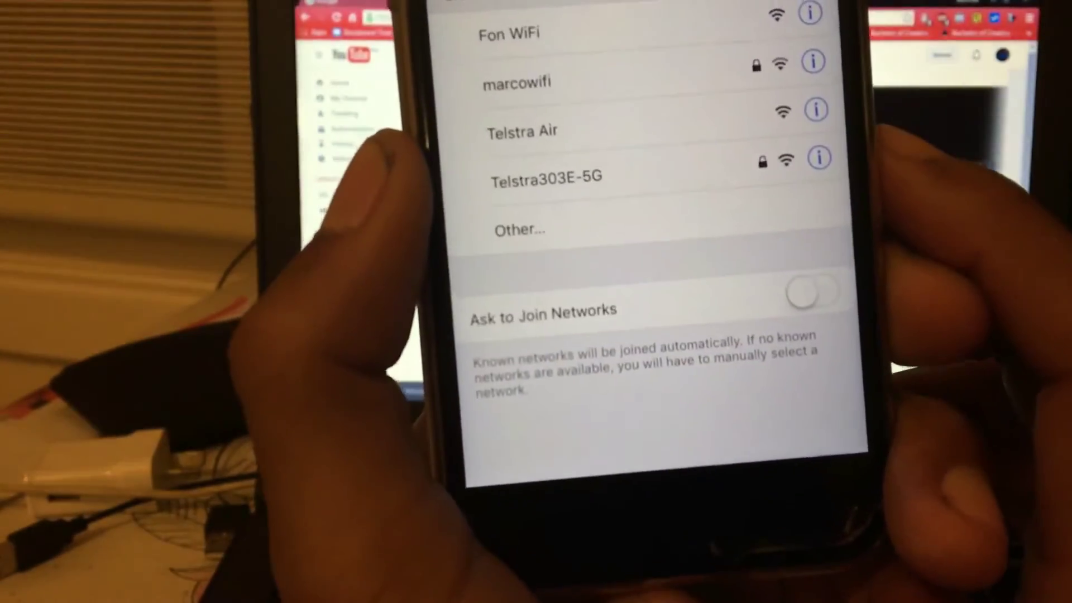
pyautogui.scroll(3, 671, 251)
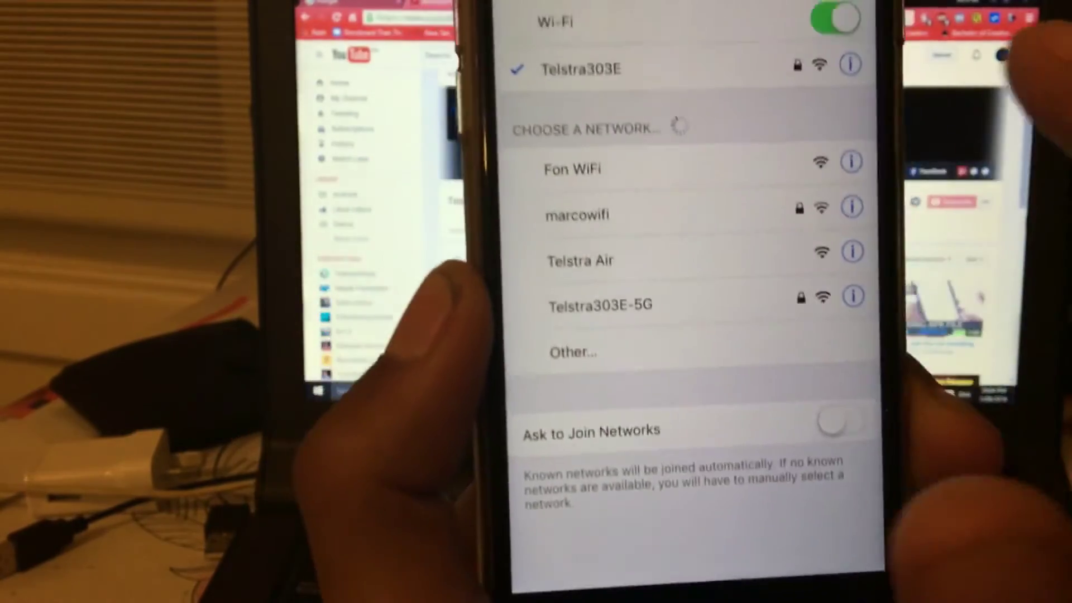
# - Switch Wi-Fi off and on again to reconnect to Telstra303E
pyautogui.click(863, 44)
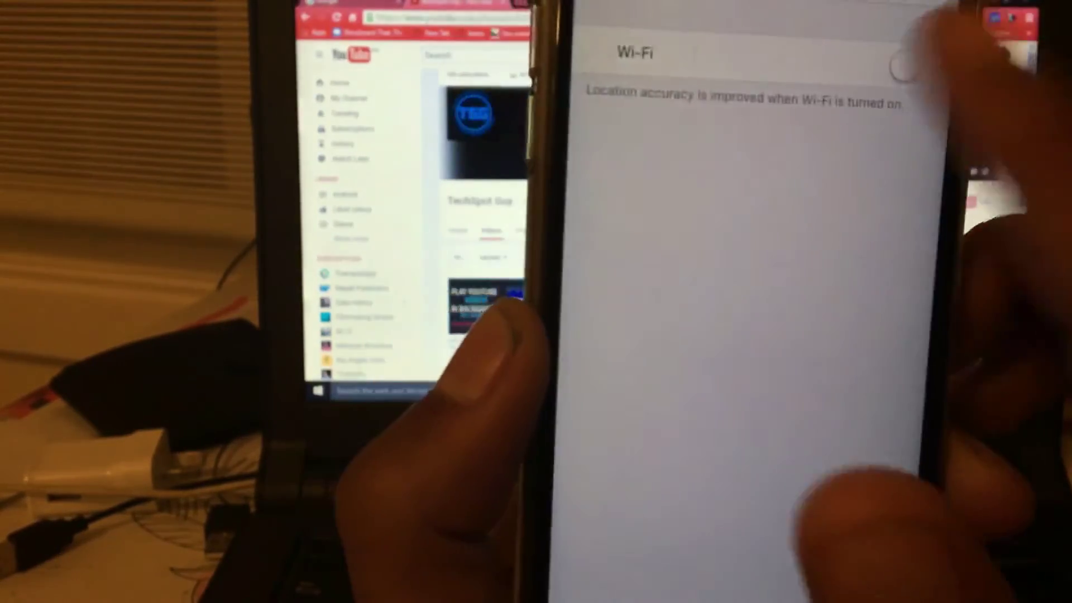
pyautogui.click(897, 47)
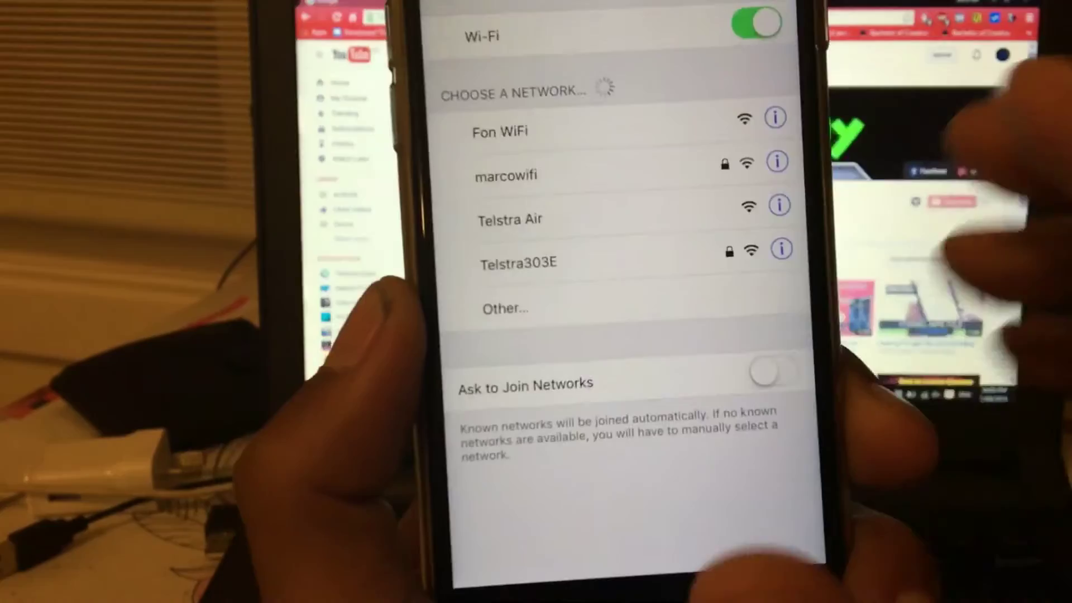